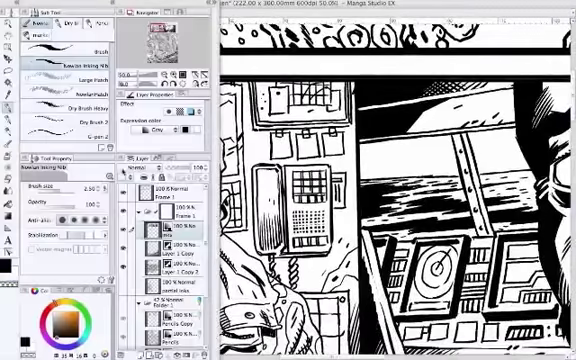
Step: Pan to the screaming-face panel and collapse the Frame 1 layer folder
drag(300, 250, 420, 150)
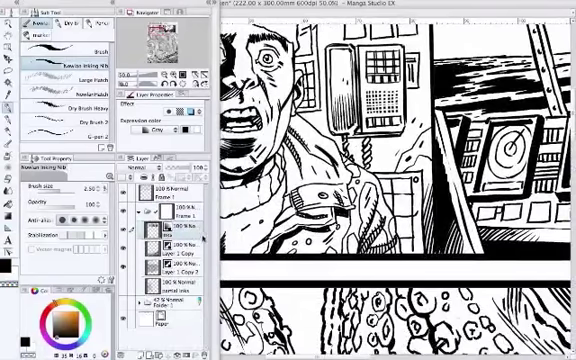
click(140, 215)
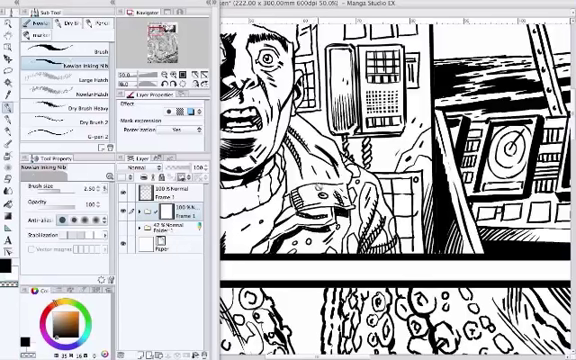
scroll(400, 180, down, 2)
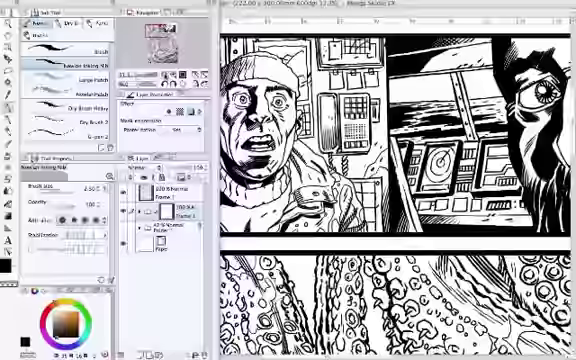
scroll(400, 180, down, 2)
scroll(400, 200, down, 3)
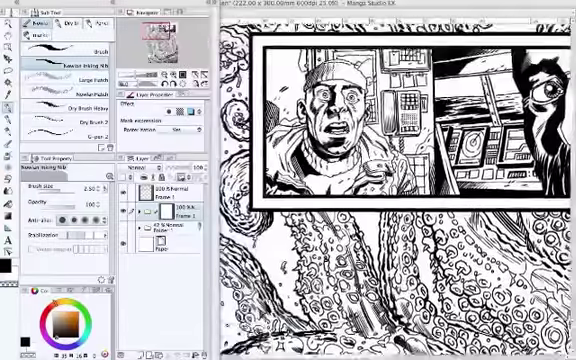
scroll(400, 200, down, 3)
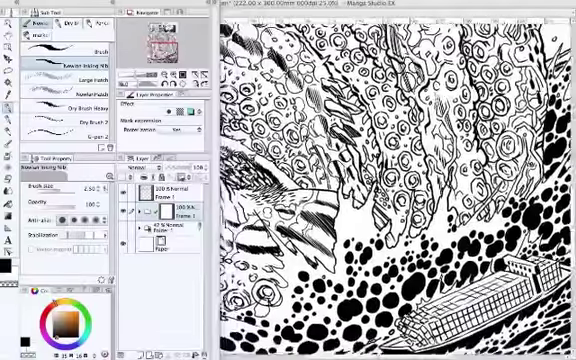
Step: Create a new pencil layer with the New Pencil Layer auto action
click(175, 158)
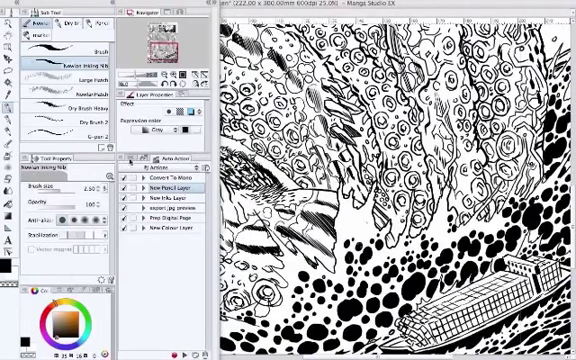
click(142, 158)
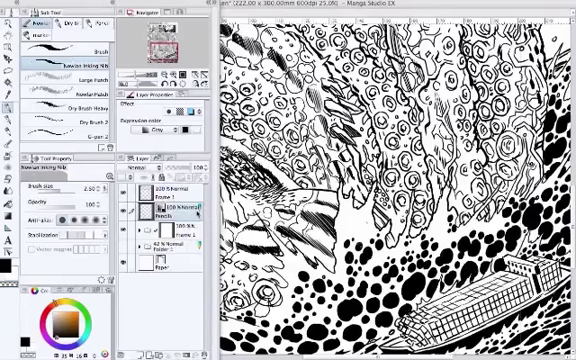
right_click(198, 212)
key(Escape)
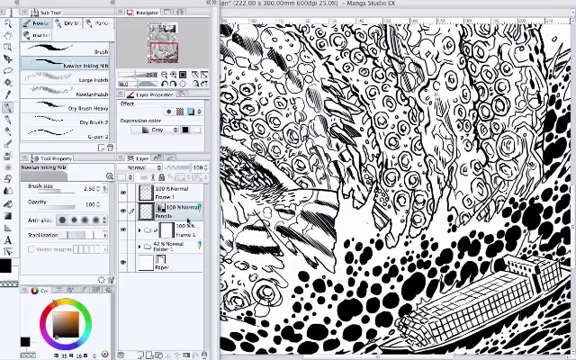
right_click(188, 215)
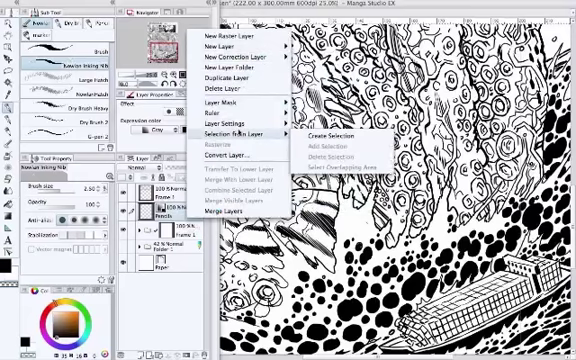
mouse_move(240, 134)
key(Escape)
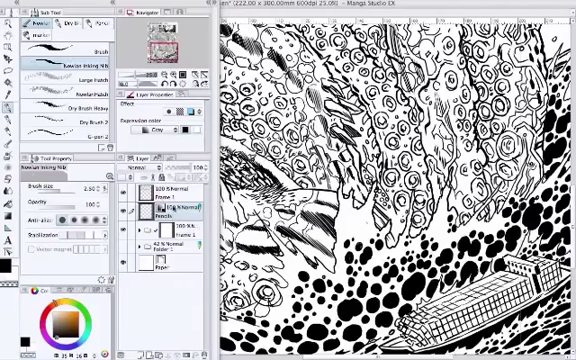
Step: Rename the new layer GREYWASH in Layer Settings and hide the palettes
right_click(183, 207)
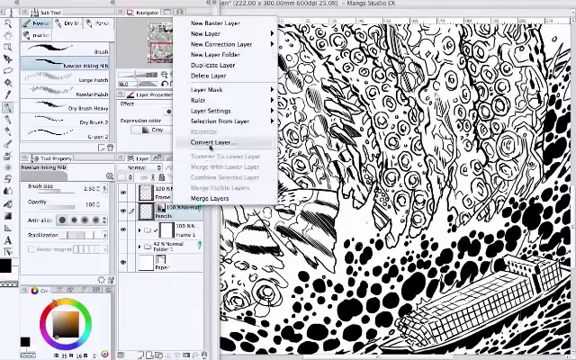
mouse_move(215, 111)
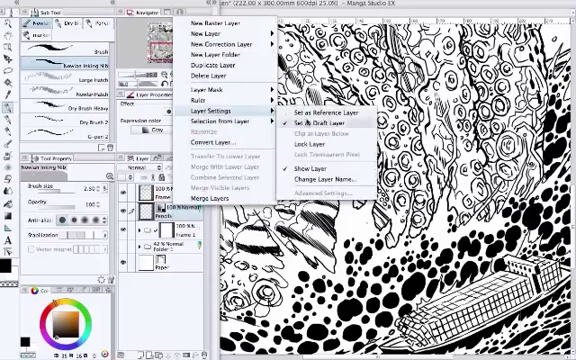
click(310, 123)
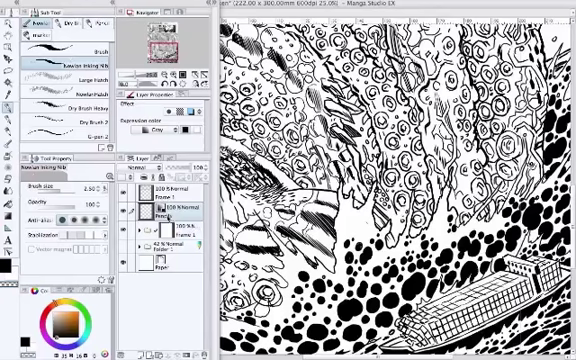
text(GREYWASH)
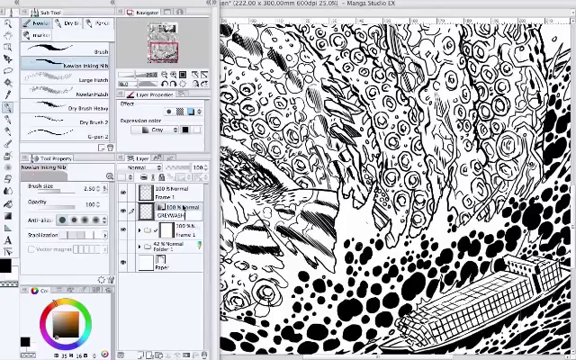
key(Return)
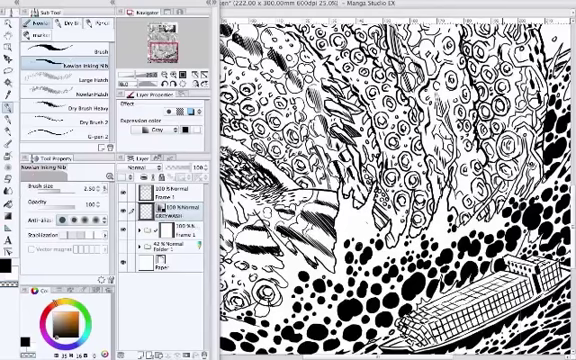
key(Tab)
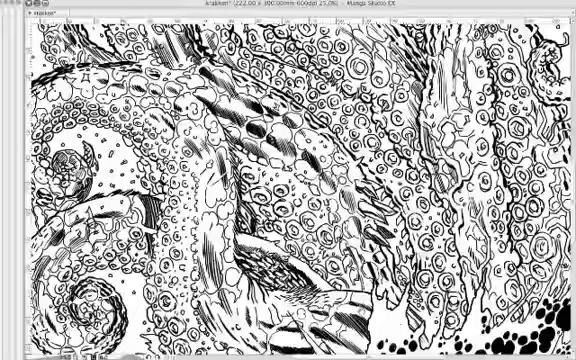
Step: Restore the palettes and zoom from the full page into the top panel at 25%
drag(300, 100, 400, 250)
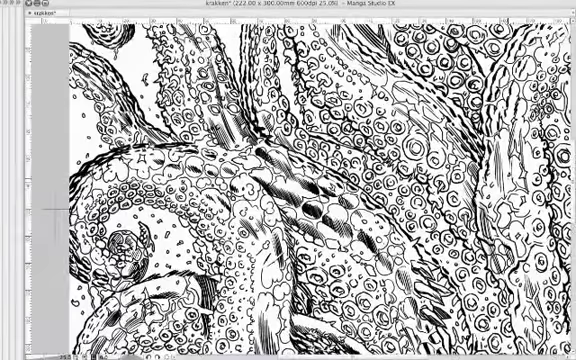
key(Tab)
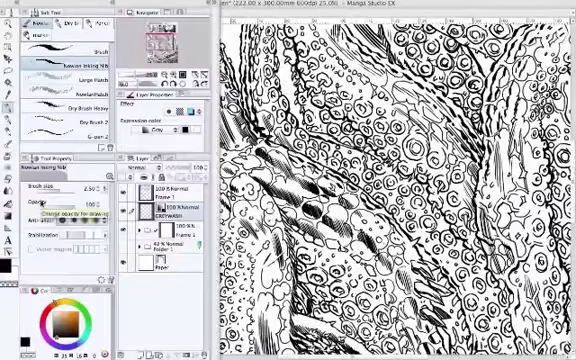
scroll(400, 180, down, 2)
scroll(400, 180, down, 1)
scroll(400, 180, down, 1)
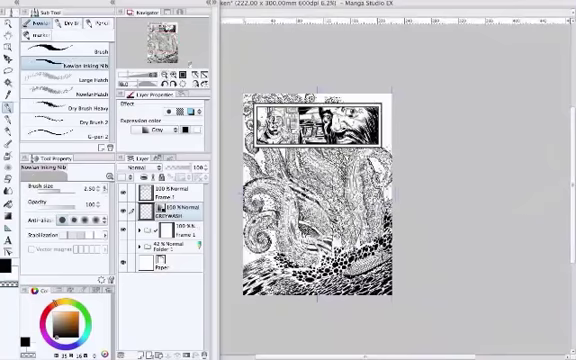
scroll(492, 199, up, 2)
scroll(492, 199, down, 1)
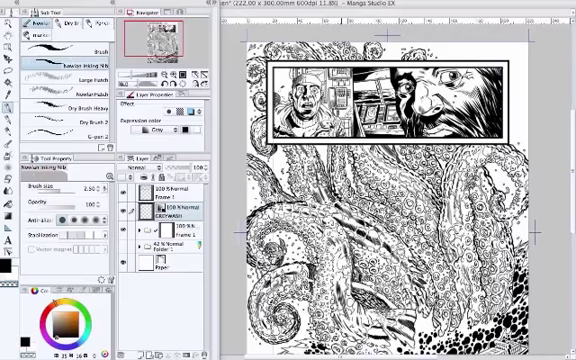
drag(533, 232, 513, 262)
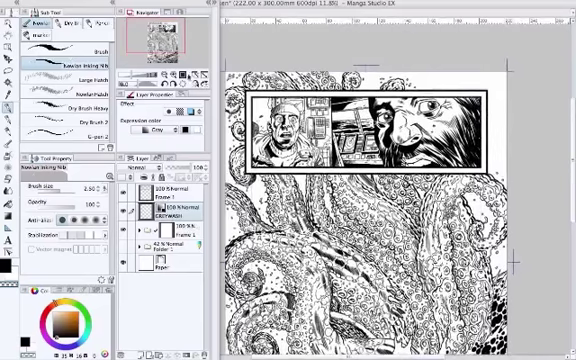
scroll(513, 262, up, 3)
mouse_move(400, 150)
mouse_down()
mouse_move(400, 190)
mouse_move(419, 160)
mouse_up()
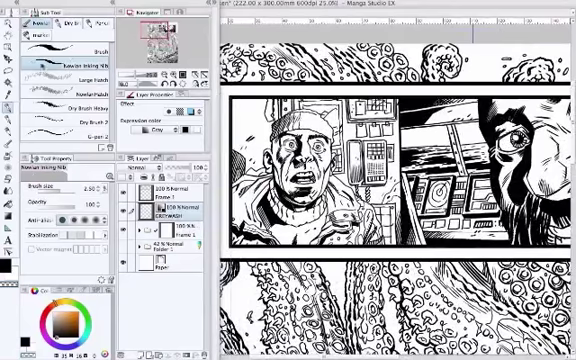
Step: Select Water Colour Brush 2 from the Dry Brush group and hide the palettes
click(101, 24)
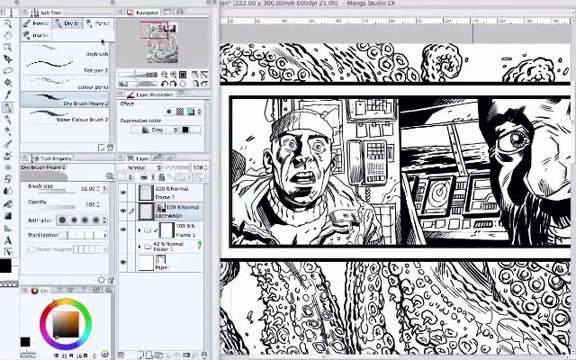
click(80, 119)
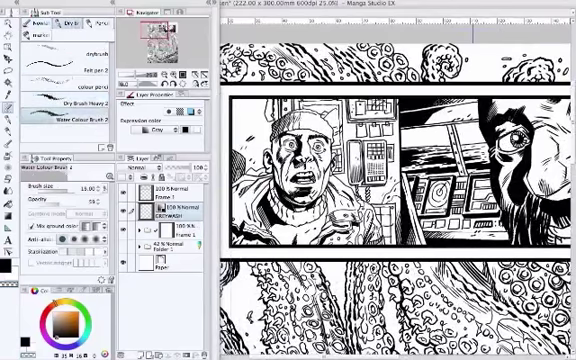
scroll(400, 180, up, 2)
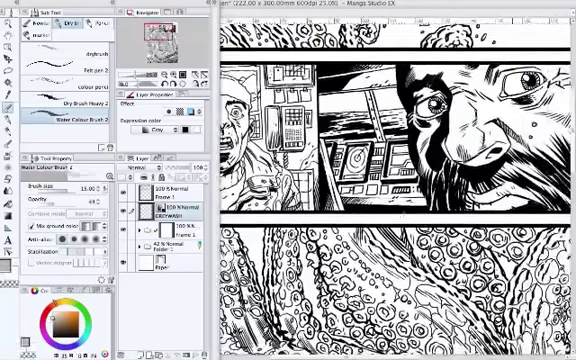
key(Tab)
drag(400, 150, 280, 170)
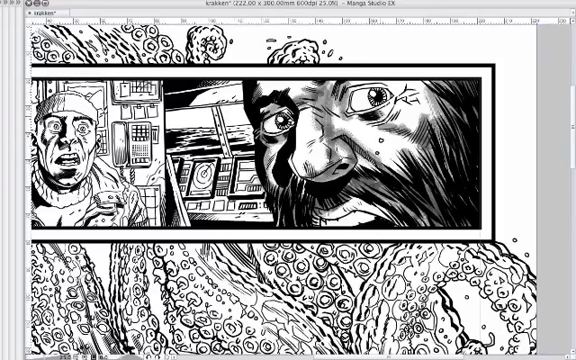
Step: Paint a grey test stroke above the top panel, undo it, and restore the palettes
drag(350, 47, 510, 45)
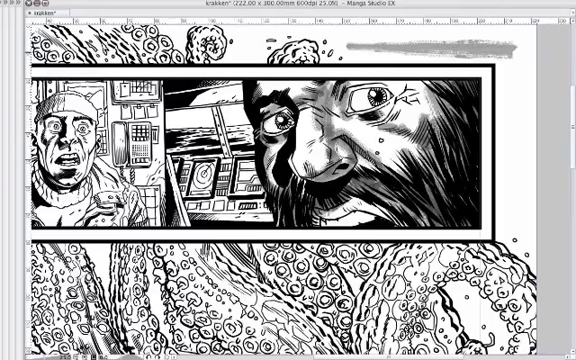
key(ctrl+z)
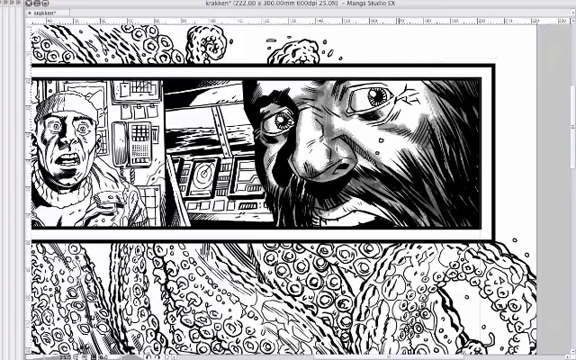
key(Tab)
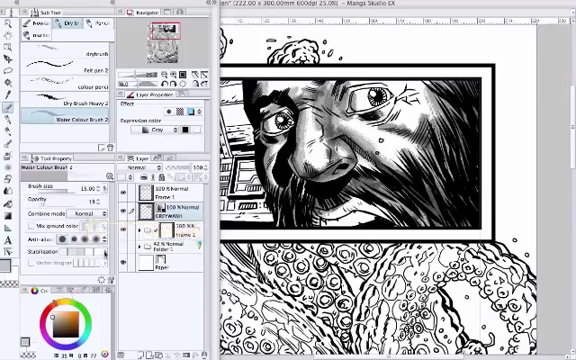
Step: Set the wash brush's Combine mode to Darken and frame the bearded face panel
click(88, 213)
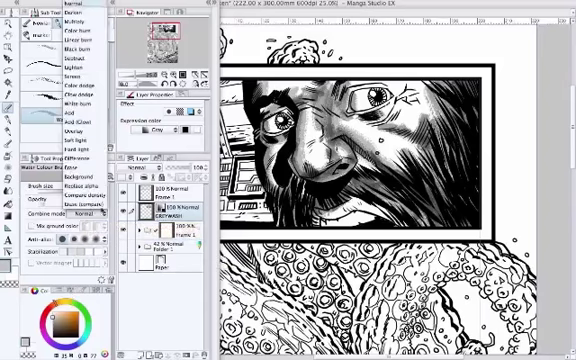
click(75, 13)
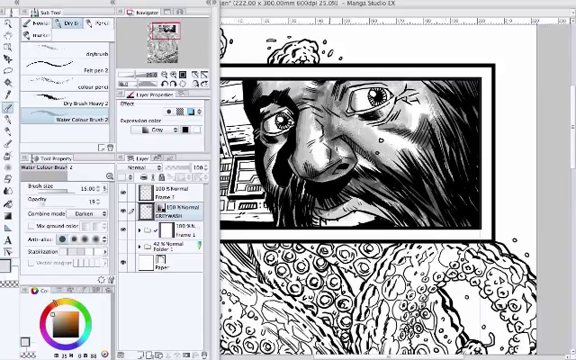
drag(175, 40, 160, 40)
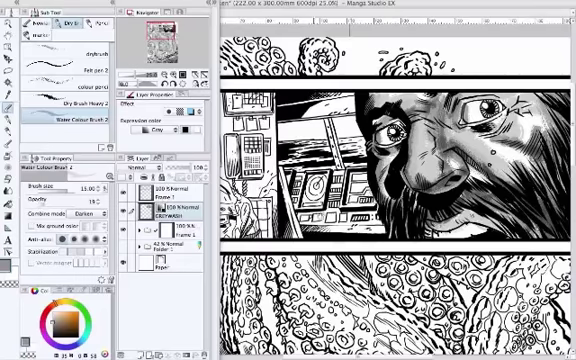
drag(160, 30, 150, 40)
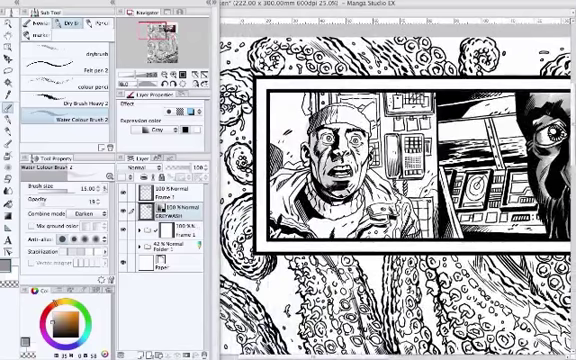
key(Tab)
Step: Pan across the top panel to frame the bald man, consoles and bearded face
drag(400, 180, 300, 180)
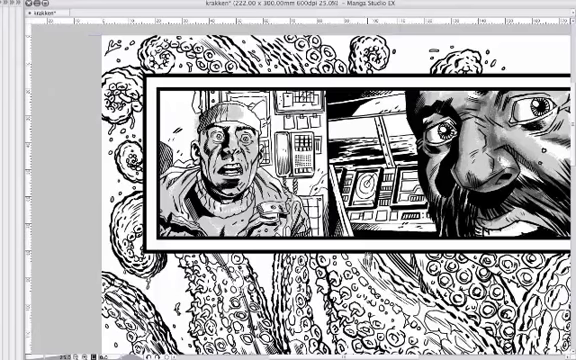
scroll(100, 50, up, 2)
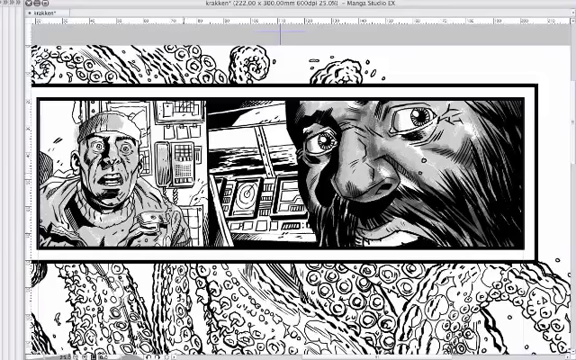
key(Tab)
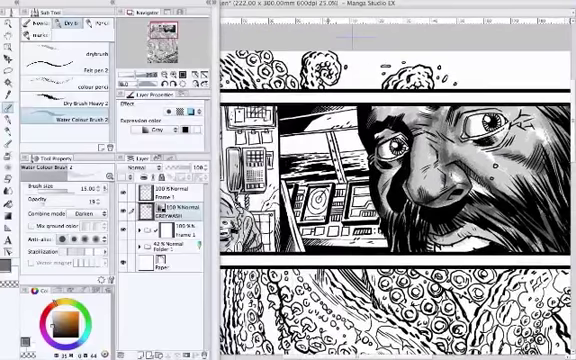
scroll(400, 180, up, 2)
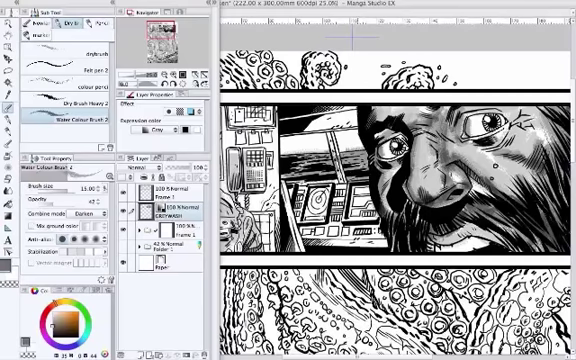
drag(162, 40, 155, 34)
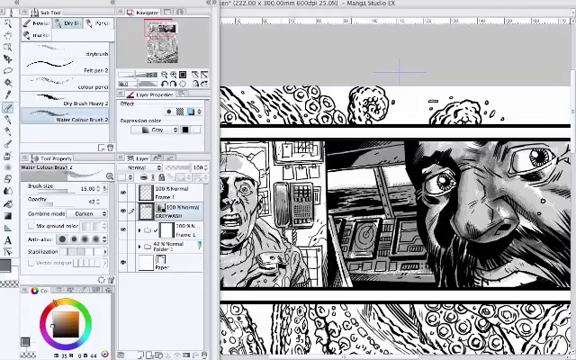
drag(400, 200, 470, 180)
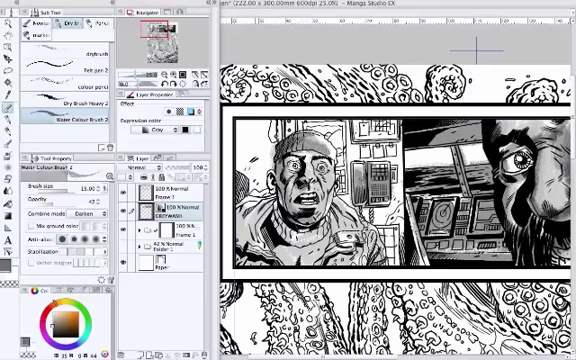
scroll(400, 190, up, 1)
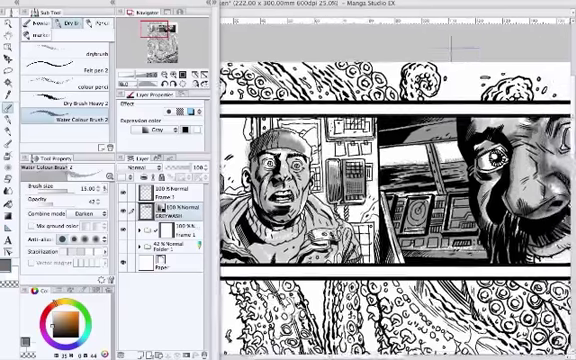
scroll(400, 190, down, 1)
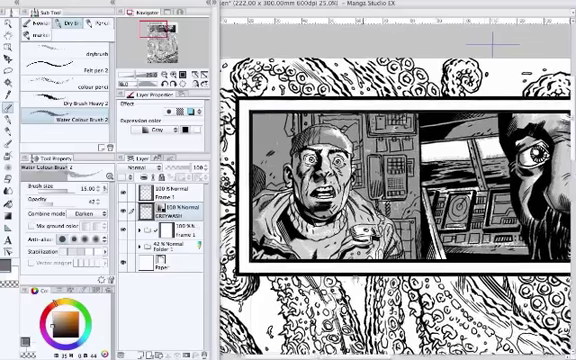
drag(162, 28, 150, 28)
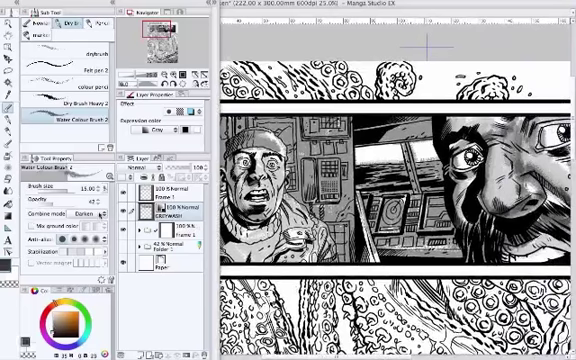
Step: Switch the wash brush's Combine mode back to Normal and recentre the top panel
click(87, 213)
click(42, 4)
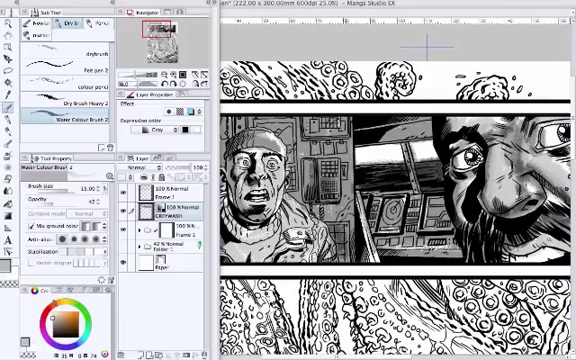
scroll(400, 180, up, 2)
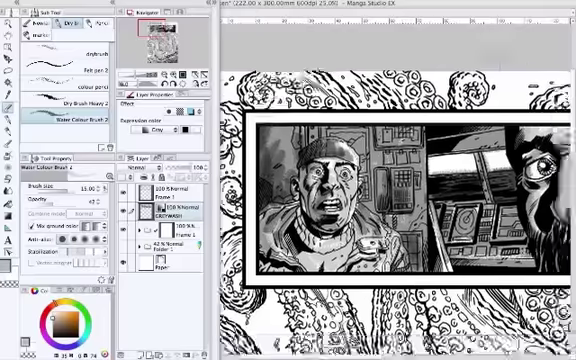
scroll(400, 220, up, 5)
scroll(400, 150, up, 3)
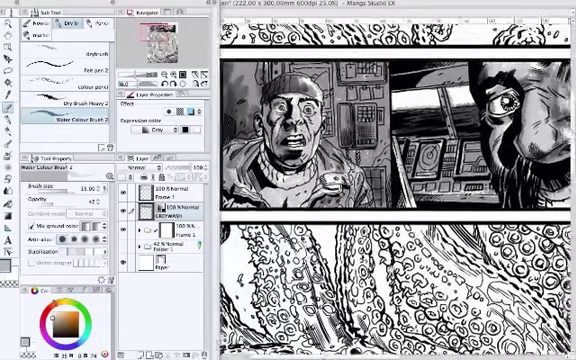
drag(400, 120, 360, 190)
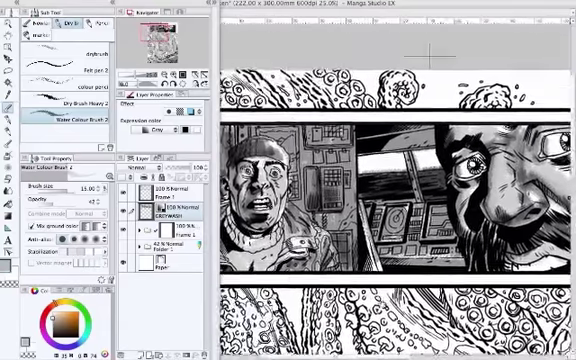
drag(361, 48, 349, 48)
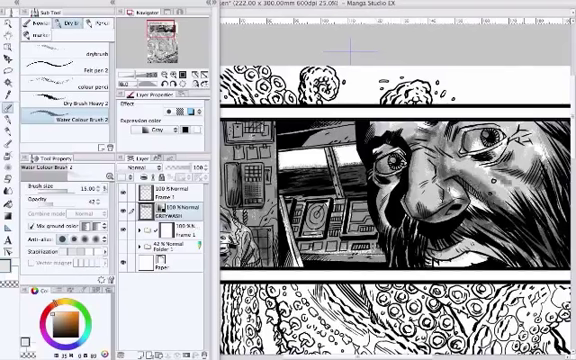
drag(355, 48, 470, 60)
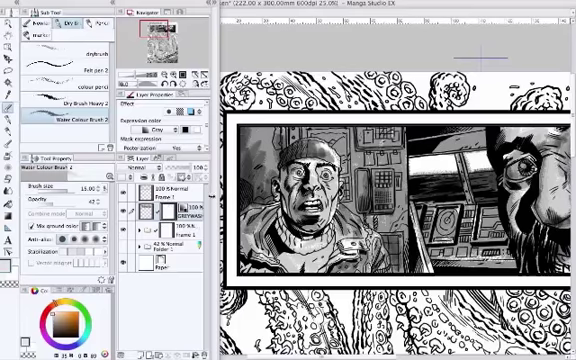
scroll(153, 101, down, 2)
scroll(153, 101, down, 2)
scroll(153, 101, down, 1)
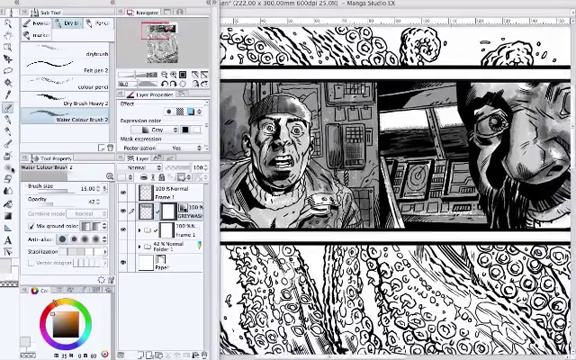
Step: Try the Fill tool, then return to the Brush tool's Russian Inking Nib
click(6, 92)
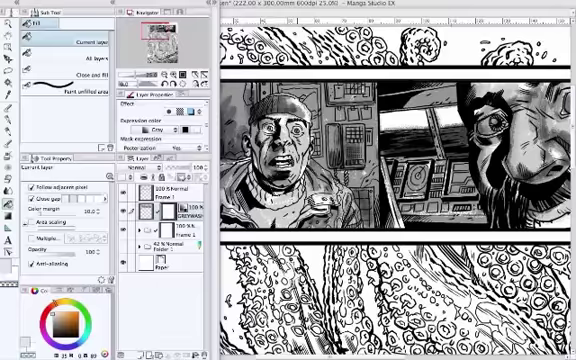
scroll(400, 180, down, 2)
scroll(400, 180, up, 3)
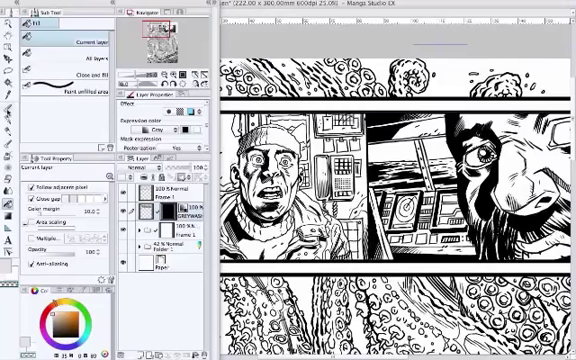
click(16, 54)
click(30, 44)
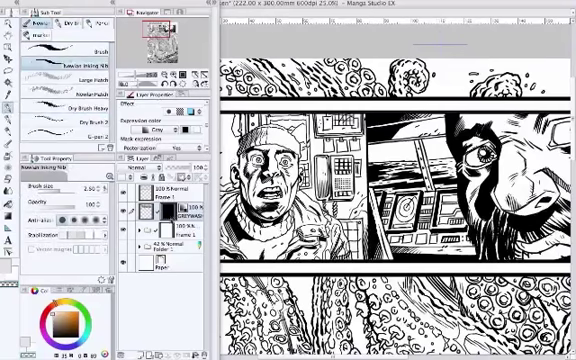
Step: Browse the Brush, Pencil and Marker groups and select Watery ink Brush
click(46, 26)
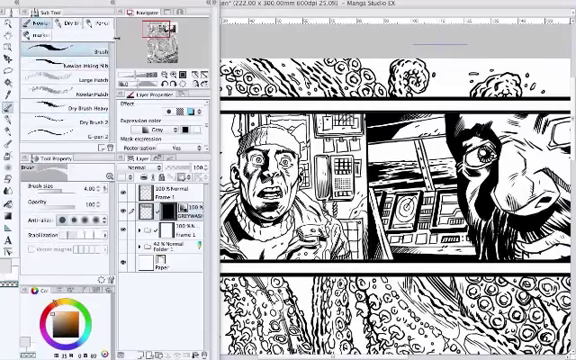
click(6, 65)
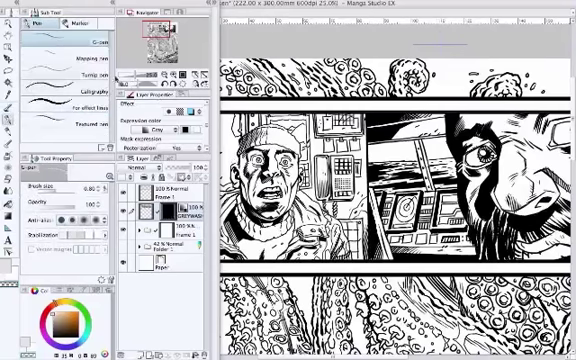
click(6, 58)
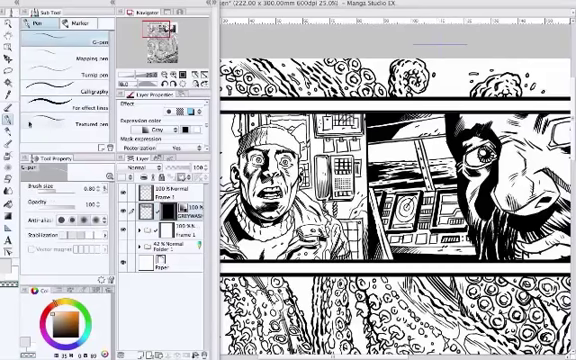
click(8, 47)
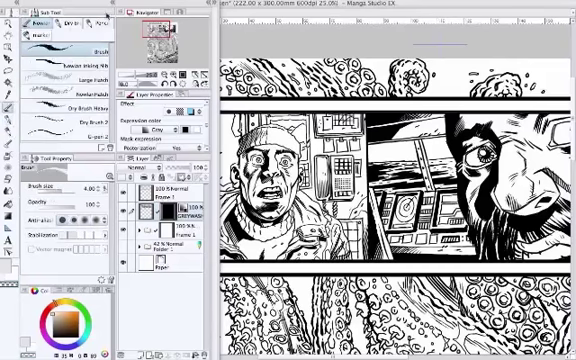
click(48, 9)
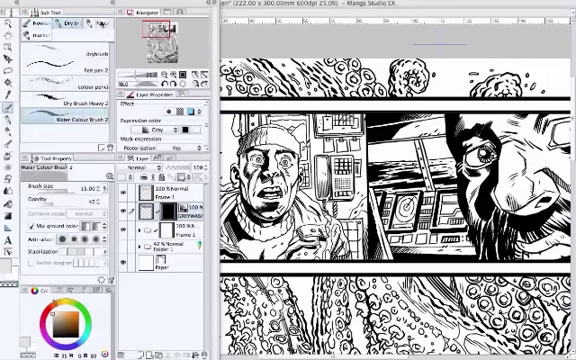
click(8, 58)
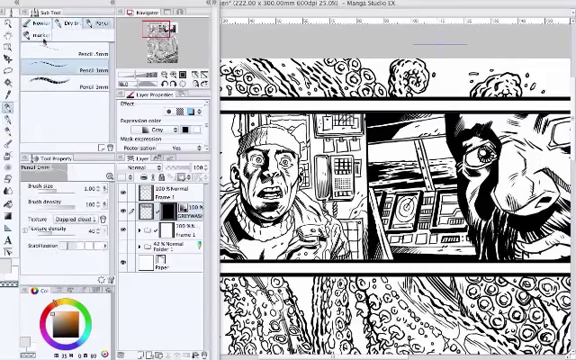
click(20, 18)
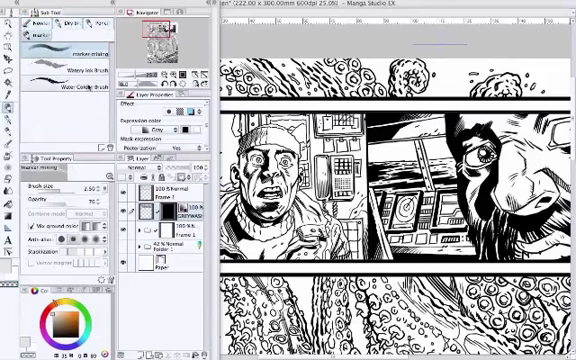
click(85, 70)
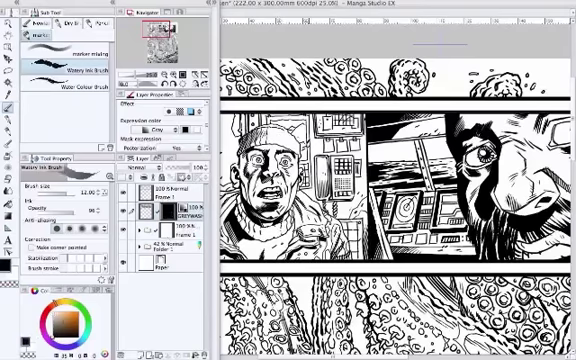
Step: Wash the control-room window and consoles grey, then zoom to 50% on the kraken's eye
drag(160, 30, 150, 28)
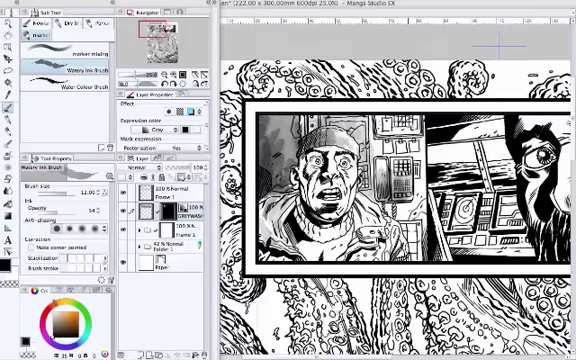
click(206, 84)
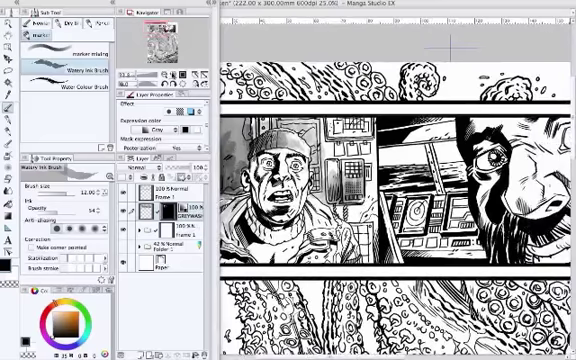
key(ctrl+plus)
drag(170, 37, 165, 32)
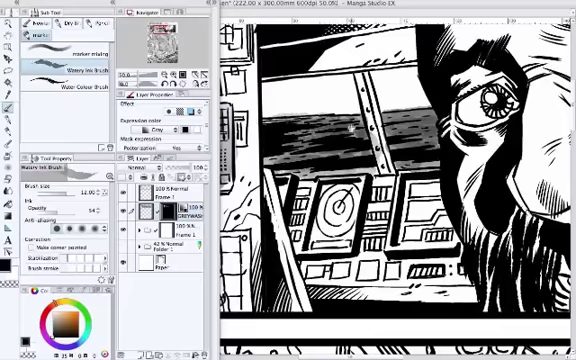
Step: Paint grey wash strokes beside the kraken's nose and shrink the brush for finer shading
drag(165, 40, 163, 30)
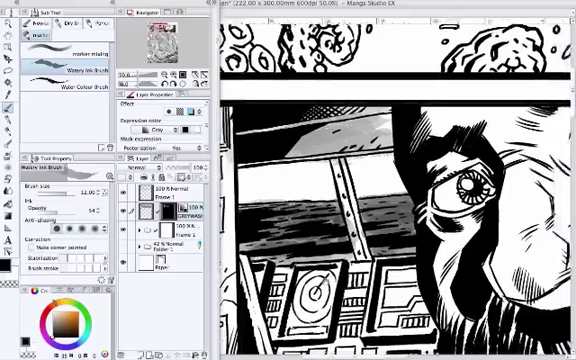
drag(160, 40, 172, 38)
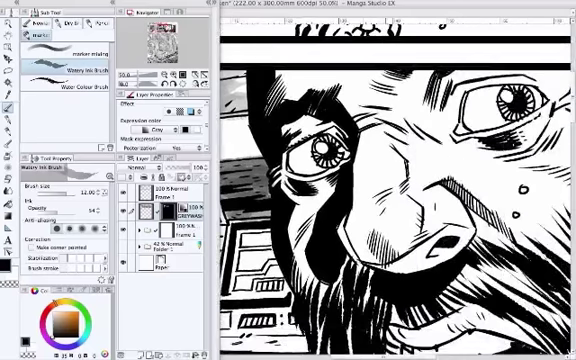
drag(358, 137, 358, 195)
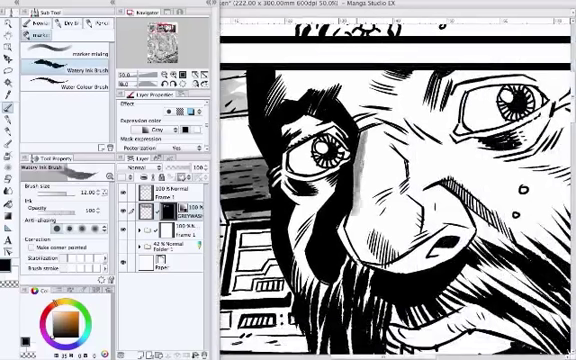
drag(360, 135, 362, 186)
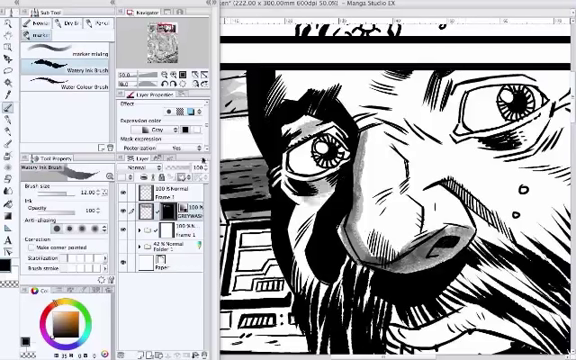
click(60, 192)
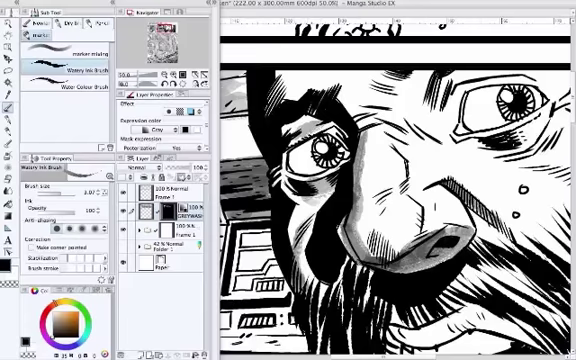
scroll(400, 200, up, 3)
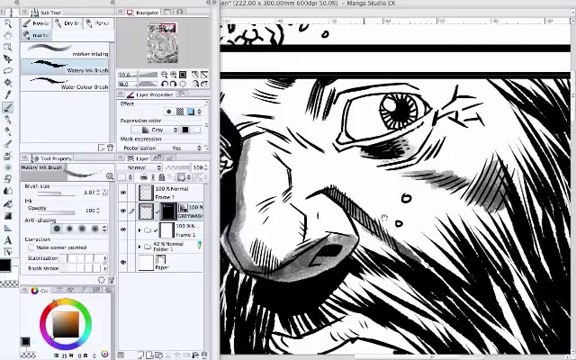
scroll(400, 200, down, 3)
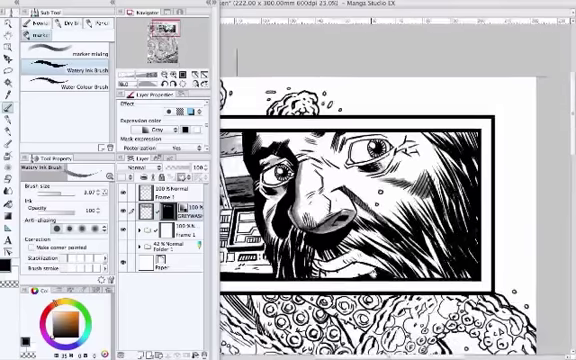
scroll(380, 200, up, 1)
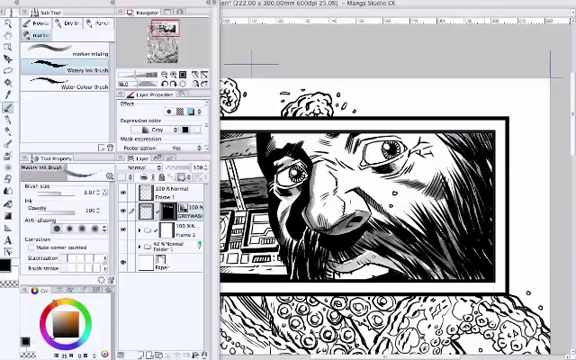
scroll(330, 75, up, 2)
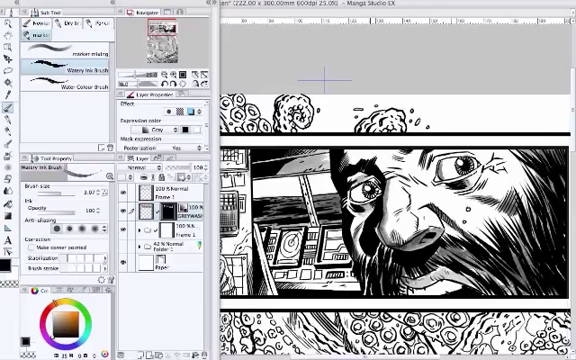
drag(165, 35, 152, 30)
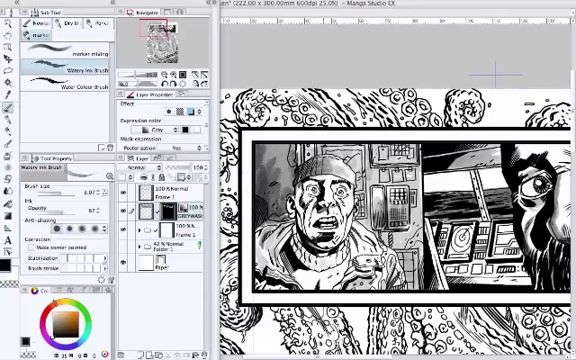
scroll(400, 220, down, 5)
scroll(400, 220, down, 3)
scroll(400, 220, down, 2)
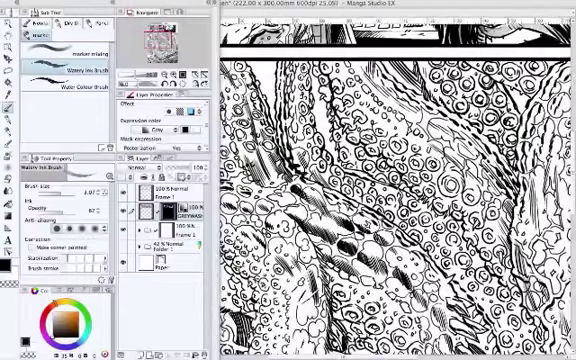
key(Tab)
key(Tab)
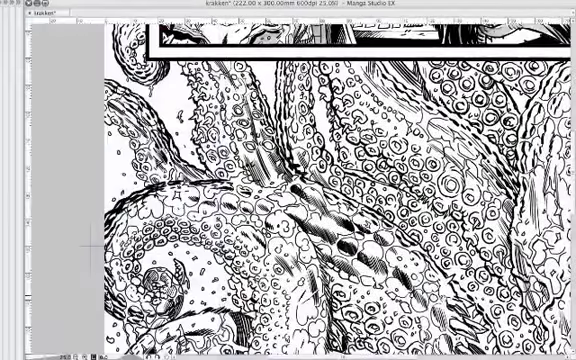
scroll(300, 180, down, 3)
scroll(300, 180, down, 3)
scroll(300, 180, down, 3)
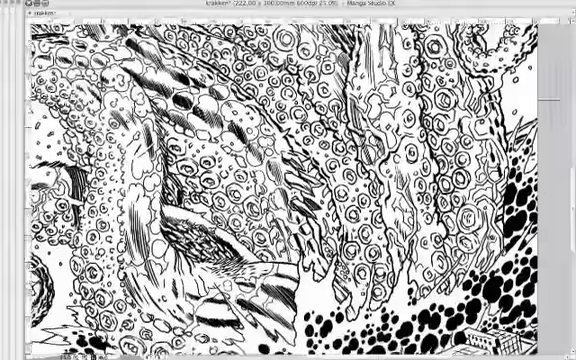
scroll(300, 180, down, 3)
scroll(300, 180, down, 2)
scroll(300, 180, up, 2)
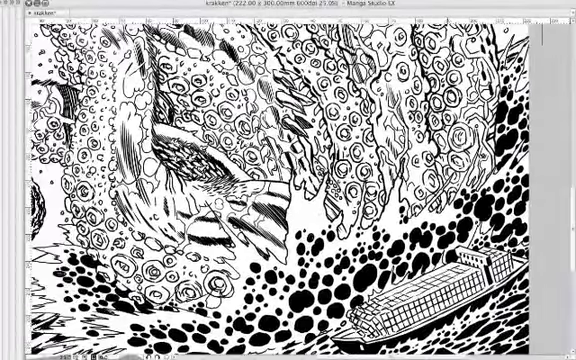
key(Tab)
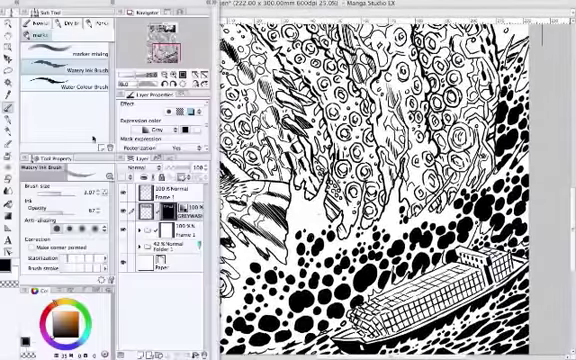
scroll(380, 180, down, 3)
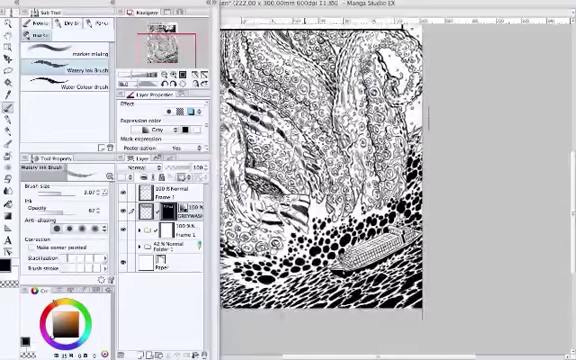
scroll(380, 180, up, 2)
scroll(380, 180, right, 2)
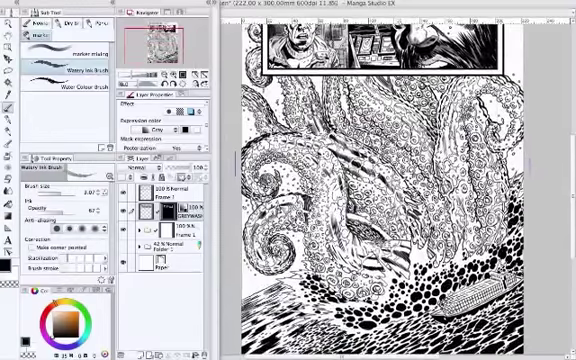
scroll(380, 180, up, 3)
scroll(380, 180, up, 2)
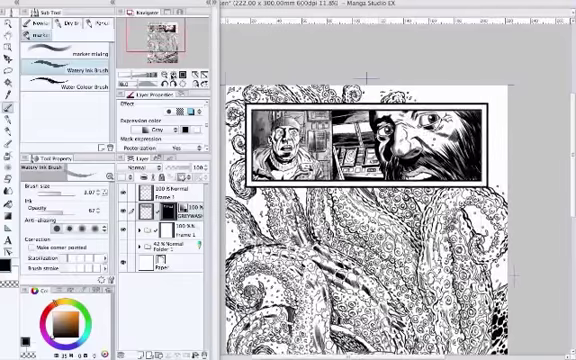
key(ctrl+plus)
scroll(400, 180, up, 2)
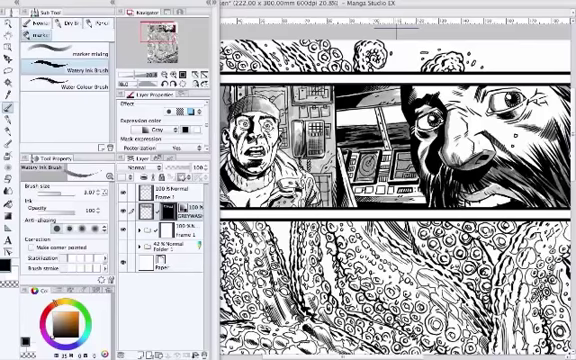
scroll(164, 105, up, 2)
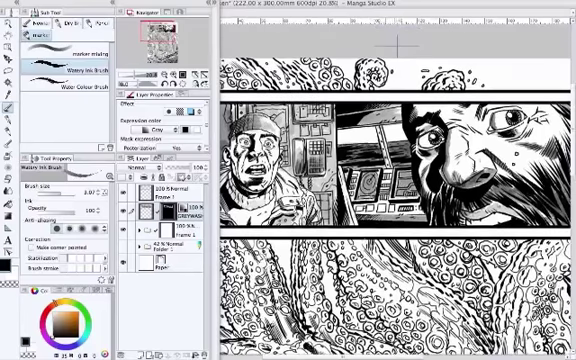
scroll(152, 108, down, 2)
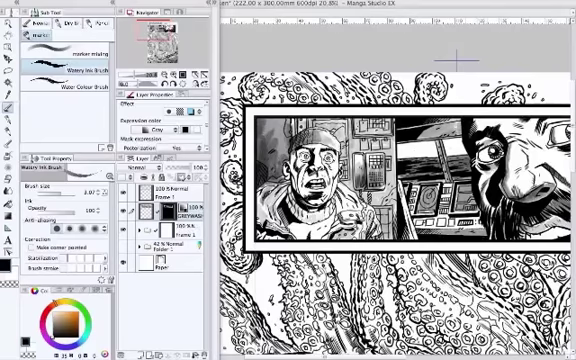
scroll(400, 180, up, 3)
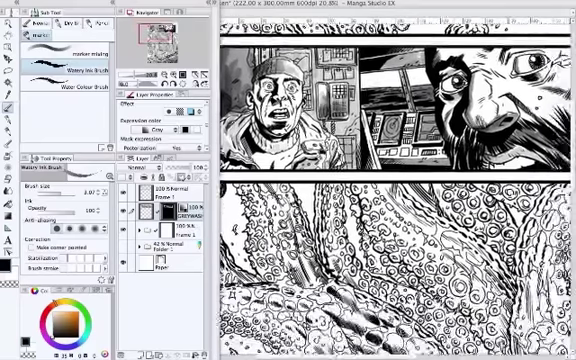
scroll(400, 180, down, 1)
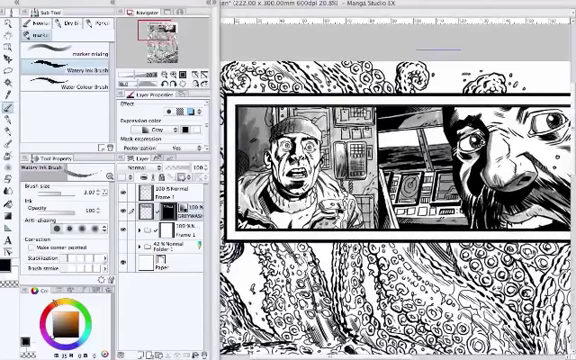
scroll(400, 180, down, 1)
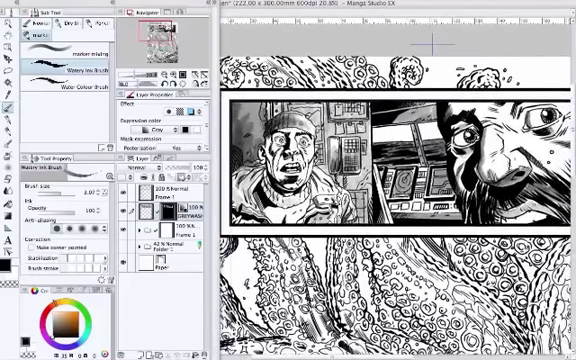
scroll(400, 180, up, 2)
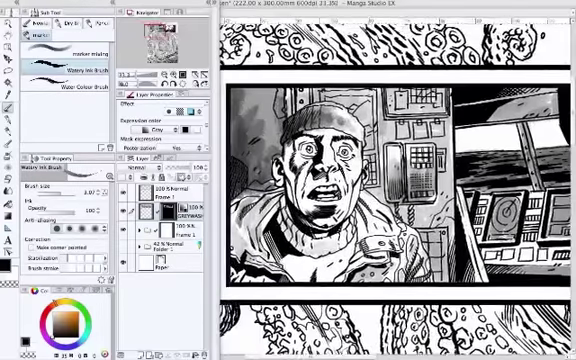
scroll(400, 180, up, 1)
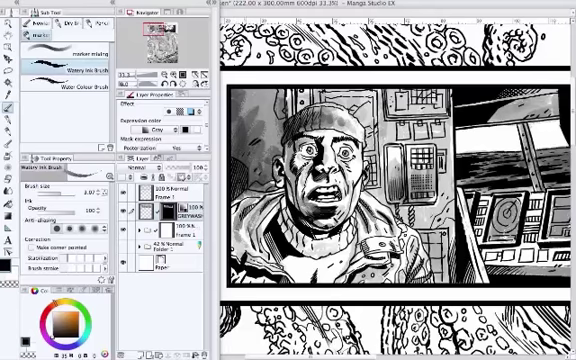
key(space)
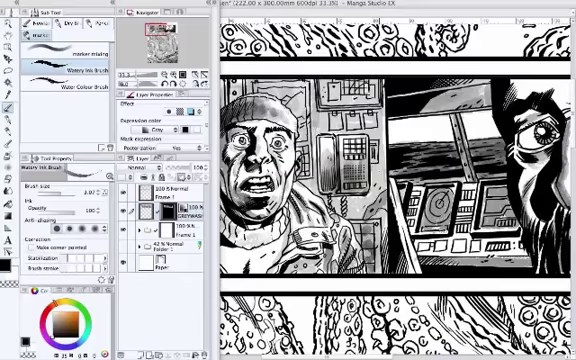
key(Tab)
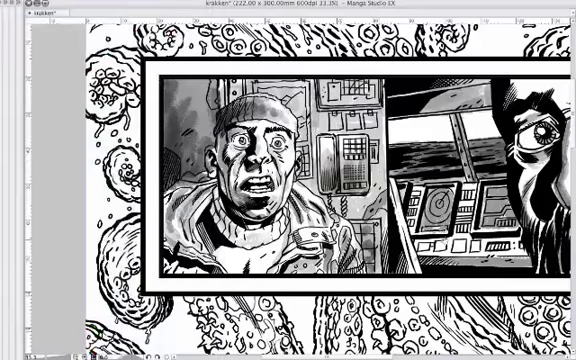
scroll(300, 180, right, 5)
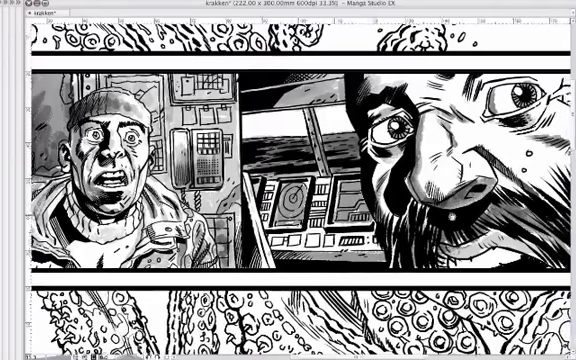
drag(221, 77, 169, 86)
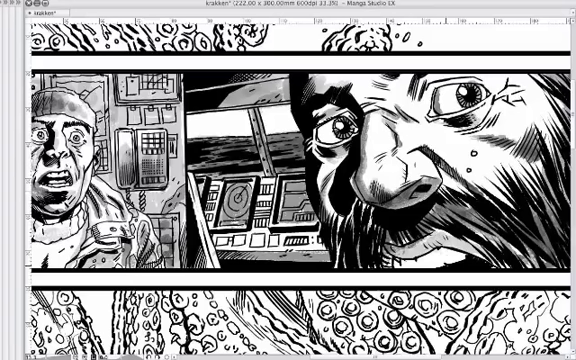
scroll(216, 102, up, 2)
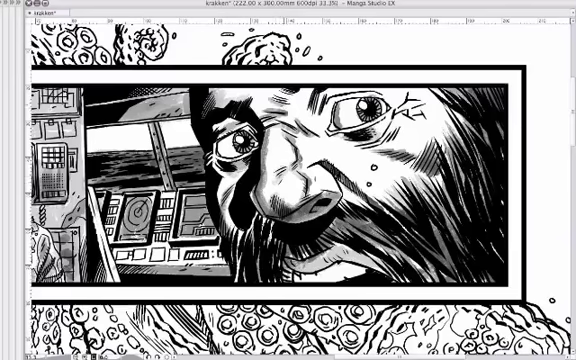
drag(145, 90, 173, 102)
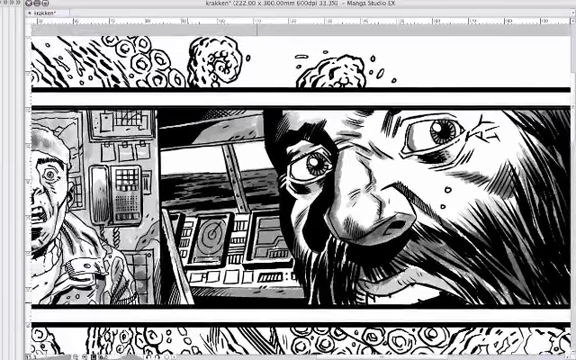
scroll(300, 180, down, 2)
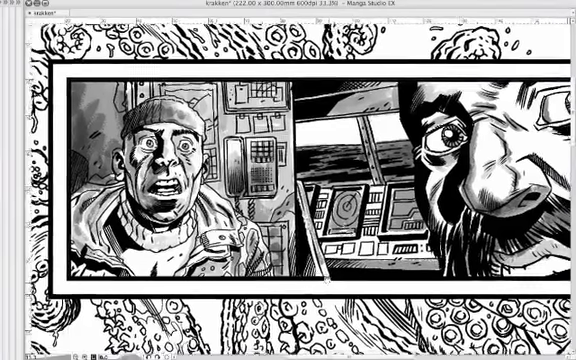
drag(300, 200, 293, 191)
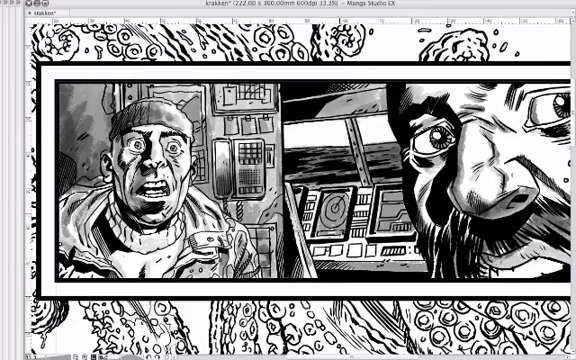
key(Tab)
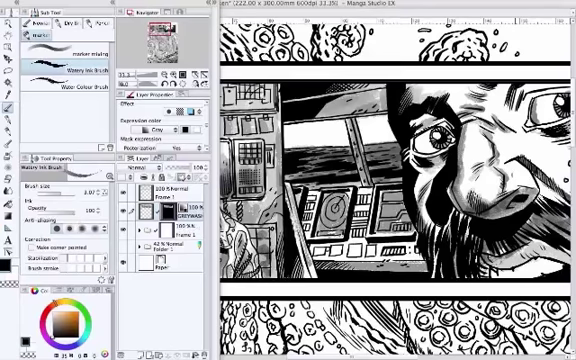
Step: Swap colours to make white the drawing colour and select the Brush sub tool group
key(Tab)
key(Tab)
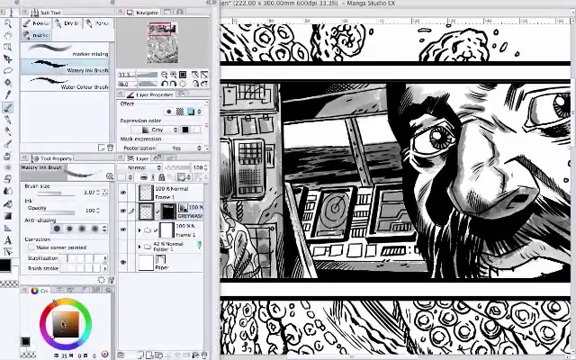
key(x)
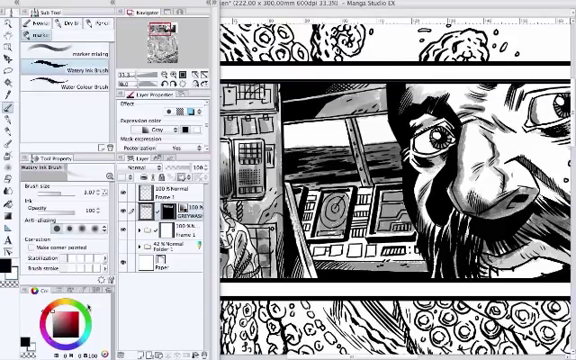
click(27, 343)
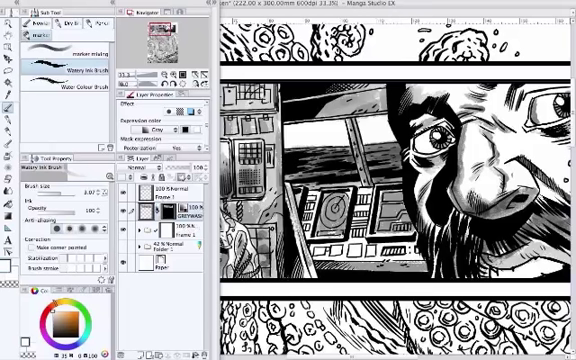
click(18, 12)
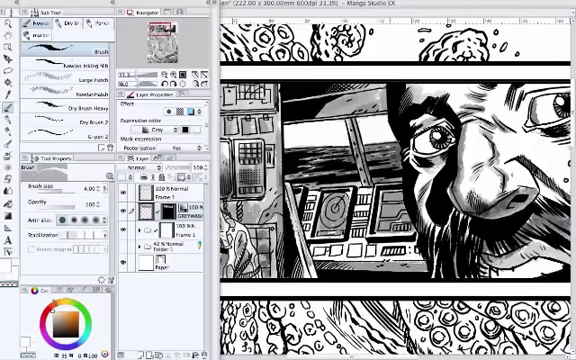
scroll(400, 180, up, 3)
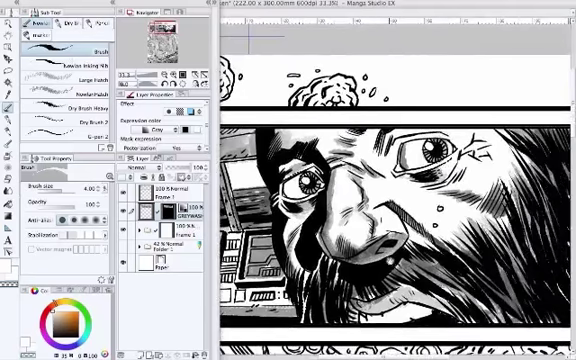
scroll(400, 180, down, 3)
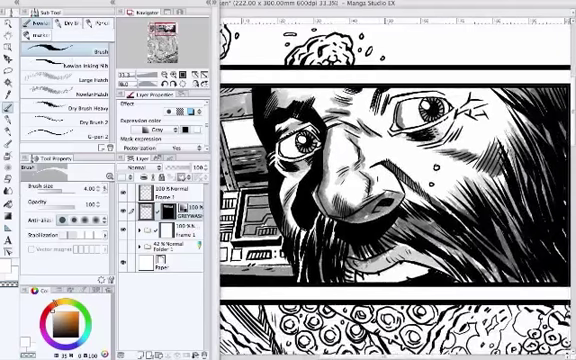
scroll(400, 180, left, 3)
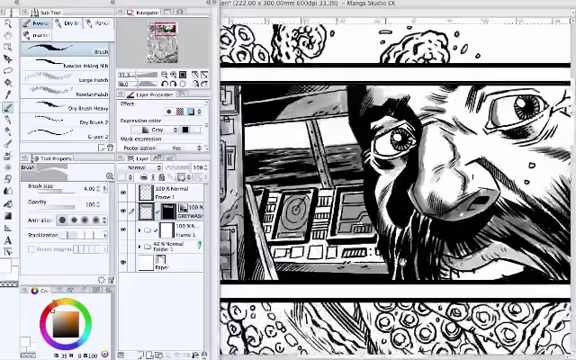
scroll(400, 180, left, 3)
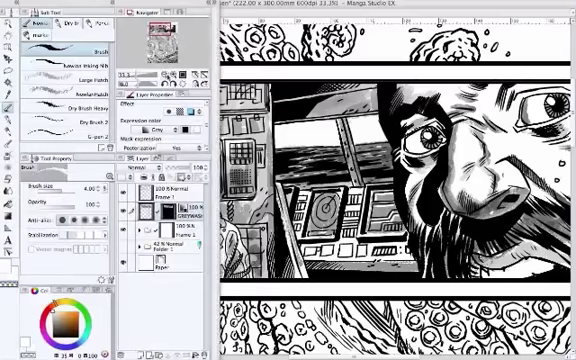
Step: Zoom out, hide the palettes to pan across the page, then restore them
key(ctrl+minus)
key(ctrl+minus)
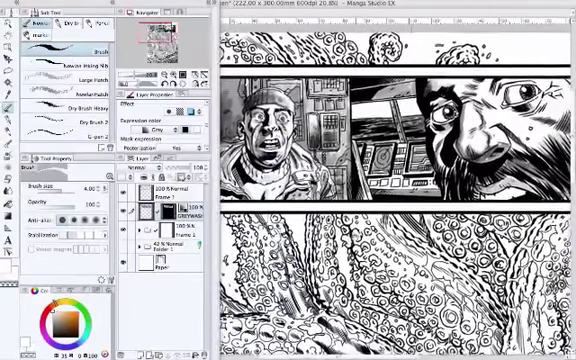
key(Tab)
key(space)
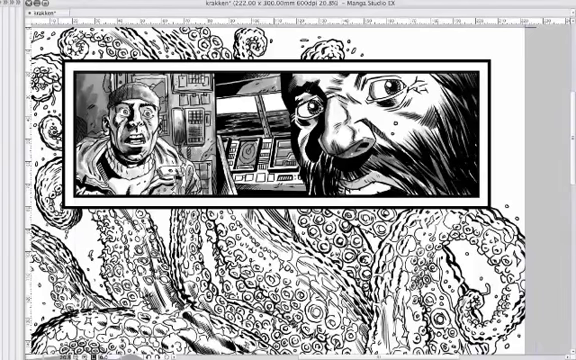
key(Tab)
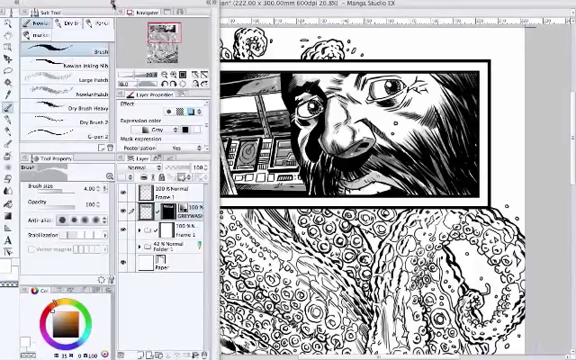
Step: Close the brush palettes, reveal the GREYWASH tones on the top panel, and reopen the brush panels
click(51, 4)
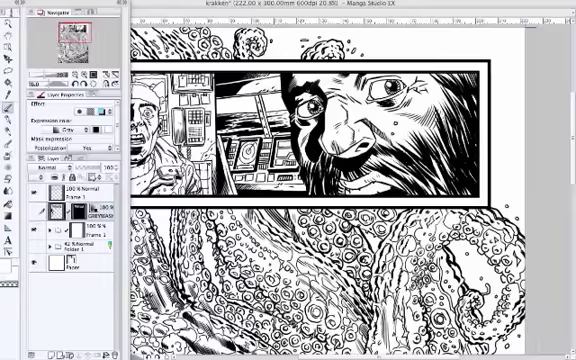
scroll(350, 200, left, 5)
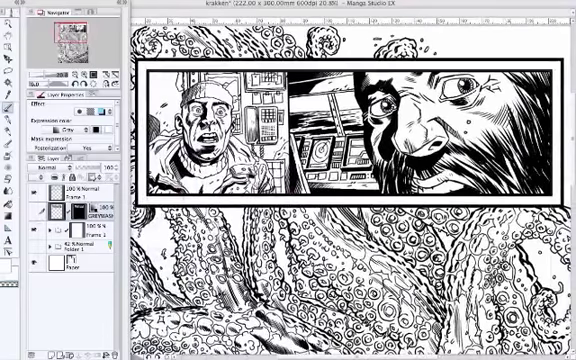
click(52, 227)
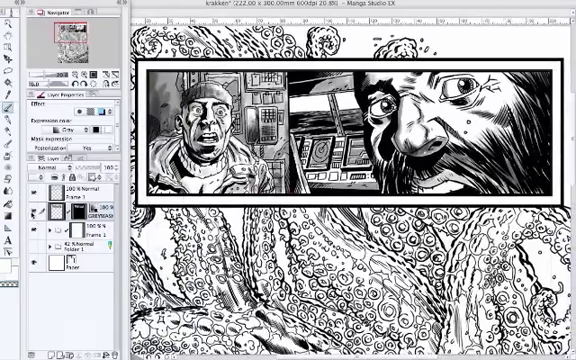
click(52, 227)
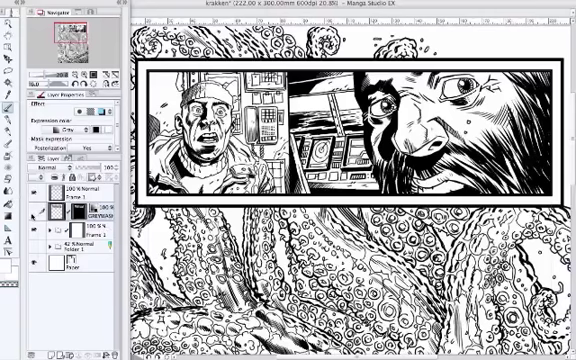
key(ctrl+z)
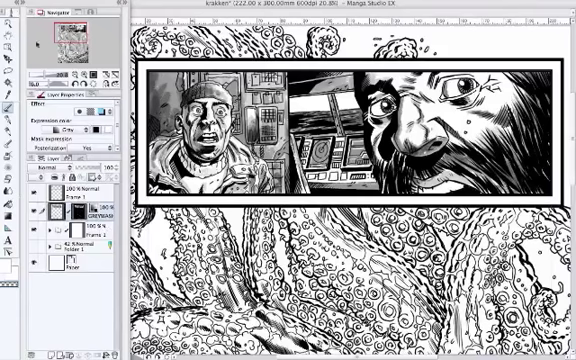
click(20, 6)
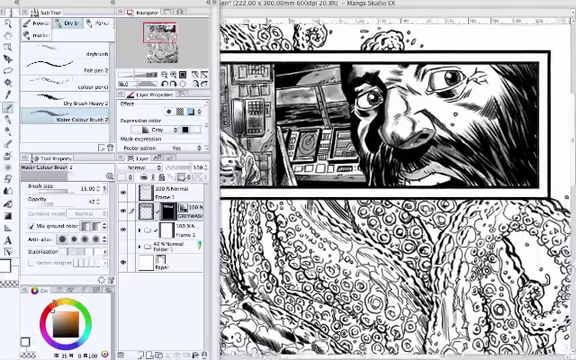
scroll(400, 190, left, 5)
scroll(400, 190, right, 4)
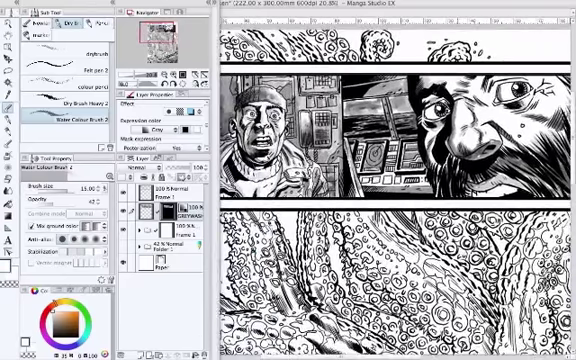
key(Tab)
scroll(300, 180, down, 3)
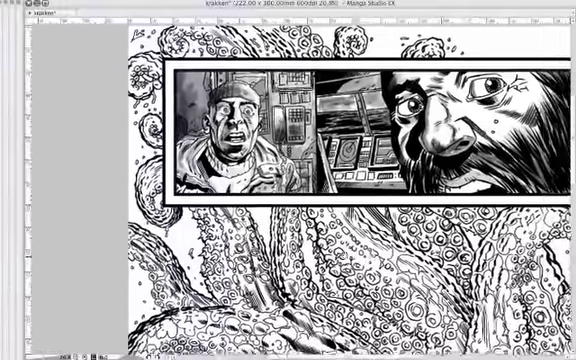
scroll(300, 180, down, 2)
scroll(300, 180, down, 2)
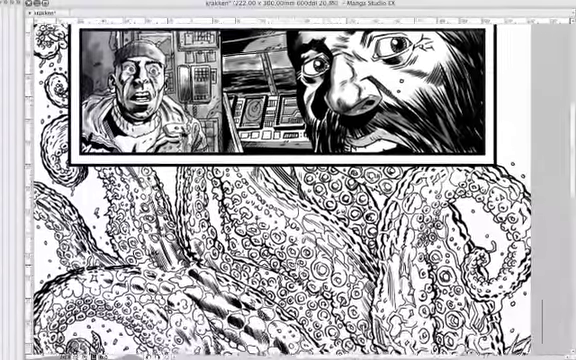
scroll(300, 180, down, 2)
scroll(300, 180, up, 3)
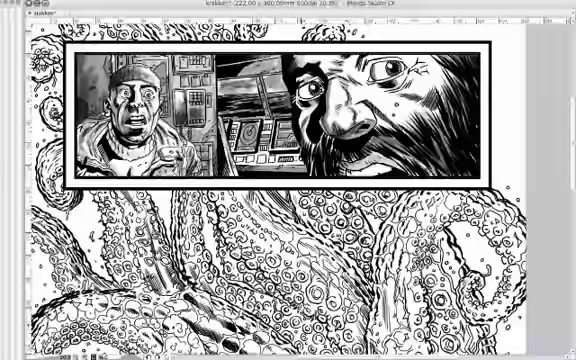
scroll(300, 180, down, 3)
scroll(300, 180, down, 3)
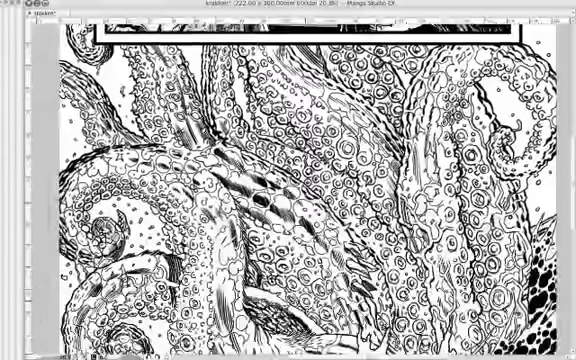
scroll(300, 180, down, 2)
scroll(300, 180, down, 3)
scroll(300, 180, down, 2)
scroll(300, 180, down, 3)
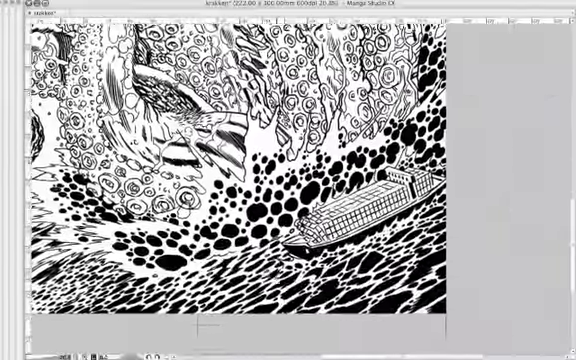
scroll(300, 180, up, 3)
scroll(300, 180, up, 3)
scroll(300, 180, up, 3)
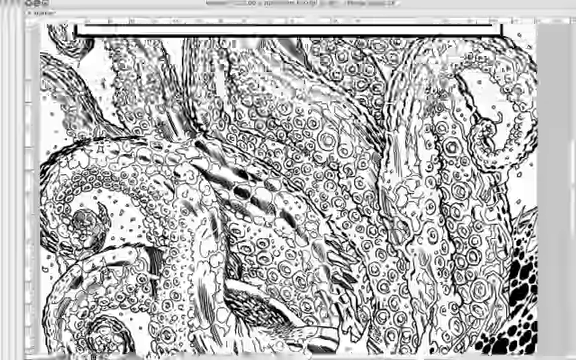
scroll(300, 180, up, 3)
scroll(300, 180, up, 3)
scroll(300, 180, up, 2)
scroll(300, 180, up, 2)
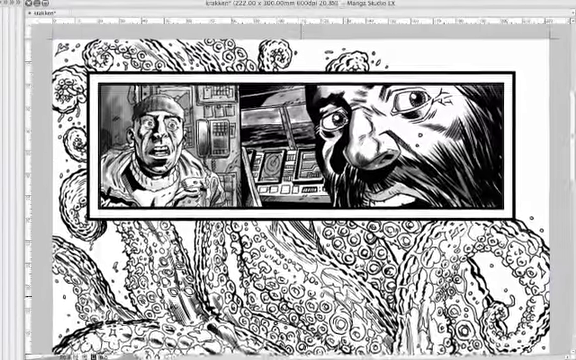
scroll(300, 180, up, 1)
scroll(300, 180, down, 2)
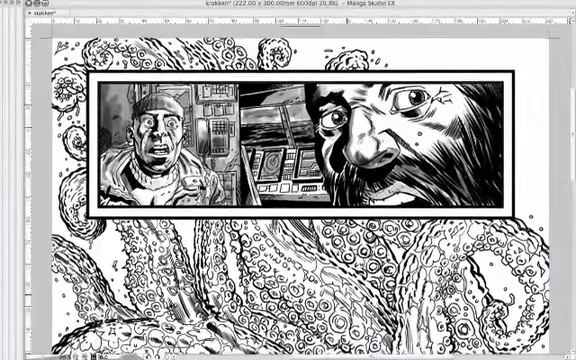
scroll(300, 180, down, 2)
scroll(300, 180, down, 1)
scroll(300, 180, down, 2)
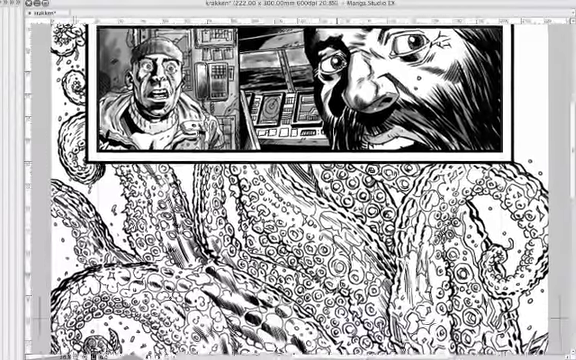
scroll(300, 180, down, 1)
scroll(300, 180, down, 3)
scroll(300, 180, down, 2)
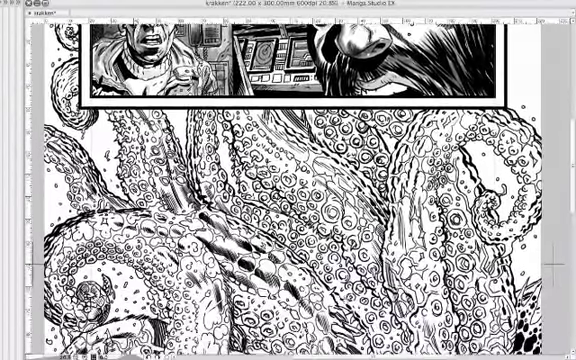
scroll(300, 180, down, 2)
scroll(300, 180, down, 3)
scroll(300, 180, down, 3)
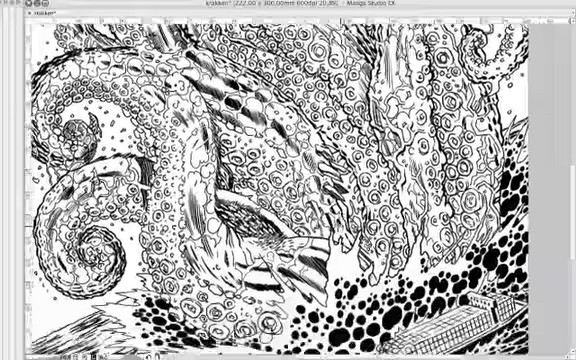
scroll(300, 180, down, 1)
scroll(300, 180, down, 2)
scroll(300, 180, up, 2)
scroll(300, 180, up, 3)
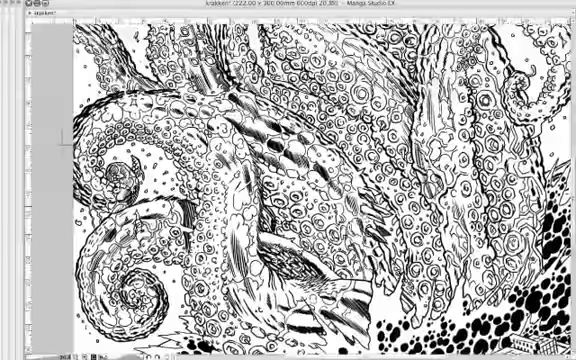
scroll(300, 180, up, 3)
scroll(300, 180, up, 2)
scroll(300, 180, up, 3)
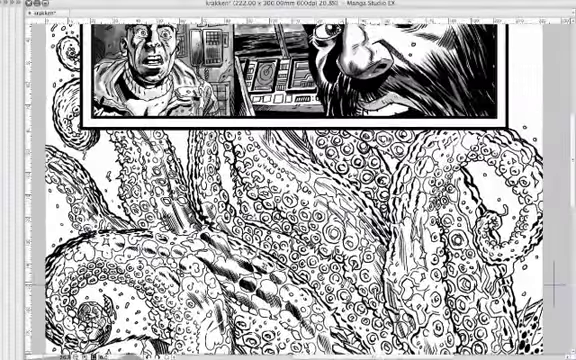
scroll(300, 180, up, 1)
scroll(300, 180, up, 2)
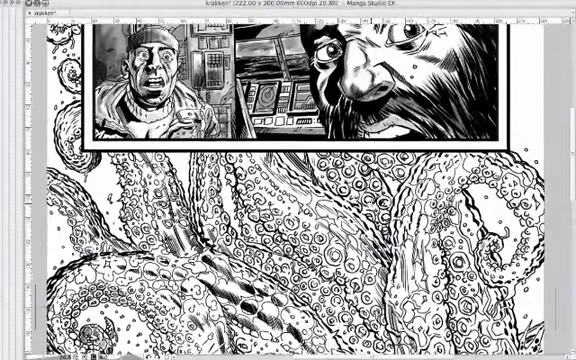
scroll(300, 180, down, 3)
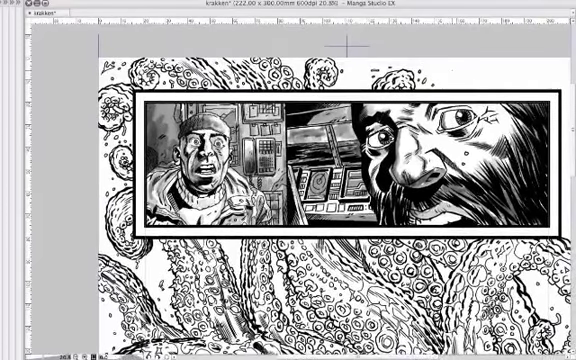
Step: Bring the tool and layer panels back and drag the page down in the window
key(Tab)
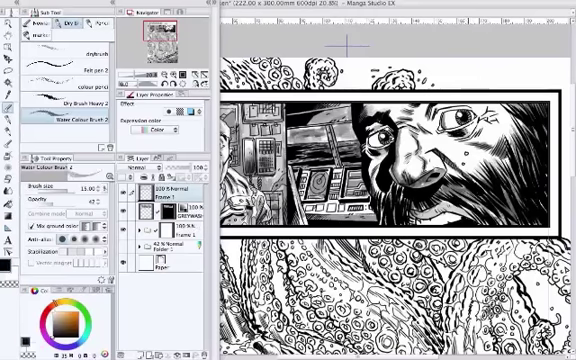
drag(468, 76, 470, 150)
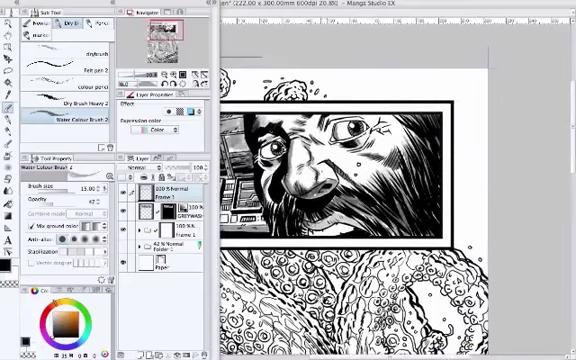
scroll(400, 200, up, 2)
Step: Hide the side panels and pan over the lower tentacles, black splashes and ship
key(Tab)
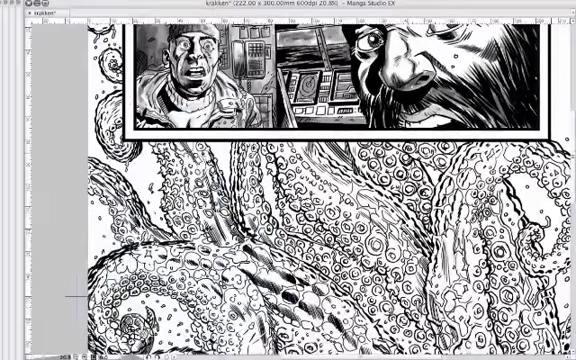
scroll(300, 180, down, 5)
scroll(300, 180, down, 3)
scroll(300, 180, down, 5)
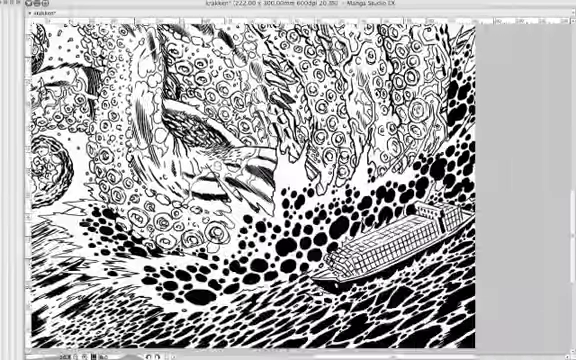
scroll(300, 180, down, 2)
scroll(300, 180, down, 2)
scroll(300, 180, down, 2)
scroll(300, 180, down, 2)
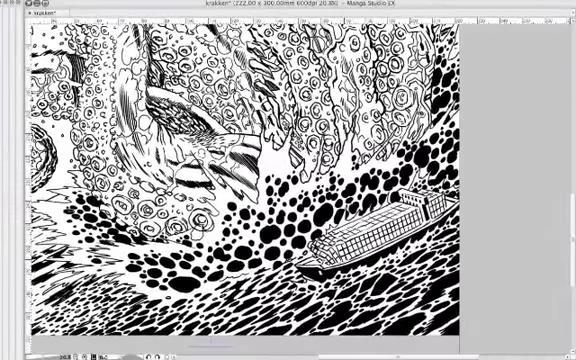
mouse_move(170, 106)
mouse_down()
mouse_move(189, 98)
mouse_move(172, 106)
mouse_up()
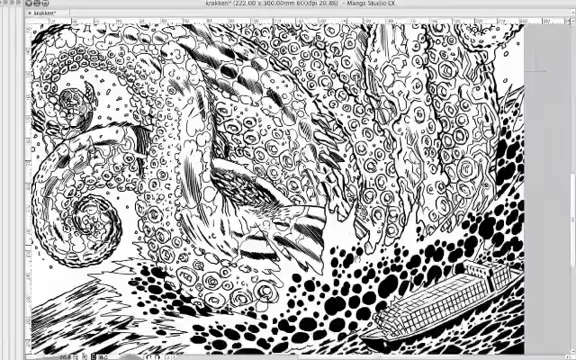
drag(130, 78, 160, 120)
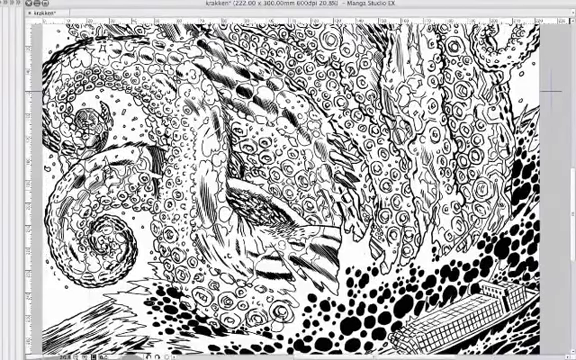